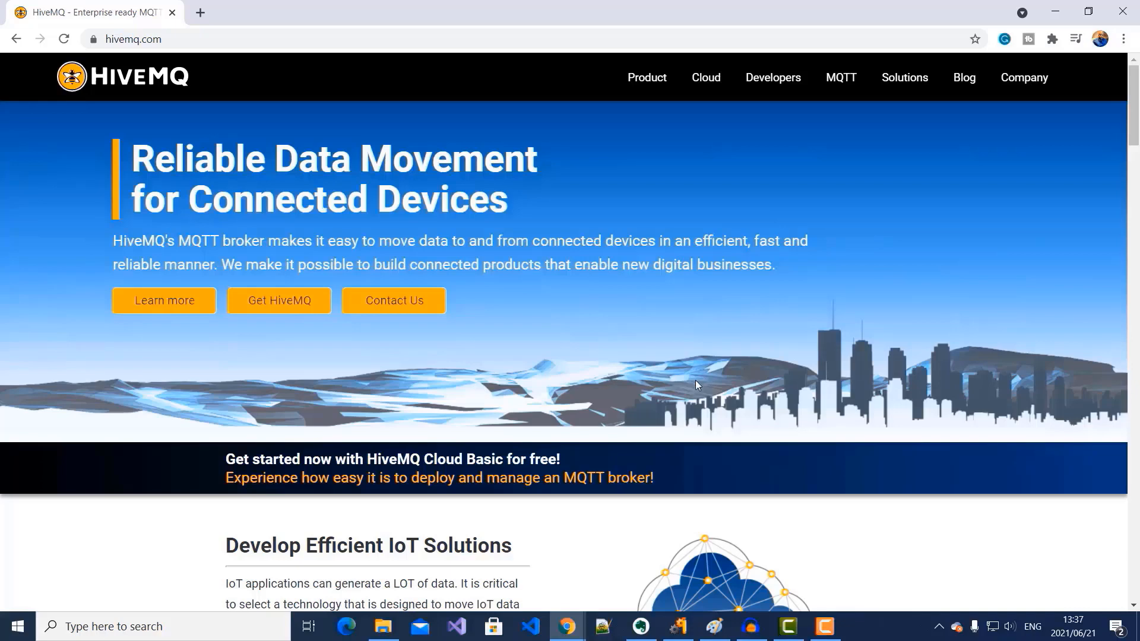
Step: Go to the HiveMQ Cloud page, choose the free Basic plan, and log in to the cloud portal with the saved account
mouse_move(712, 86)
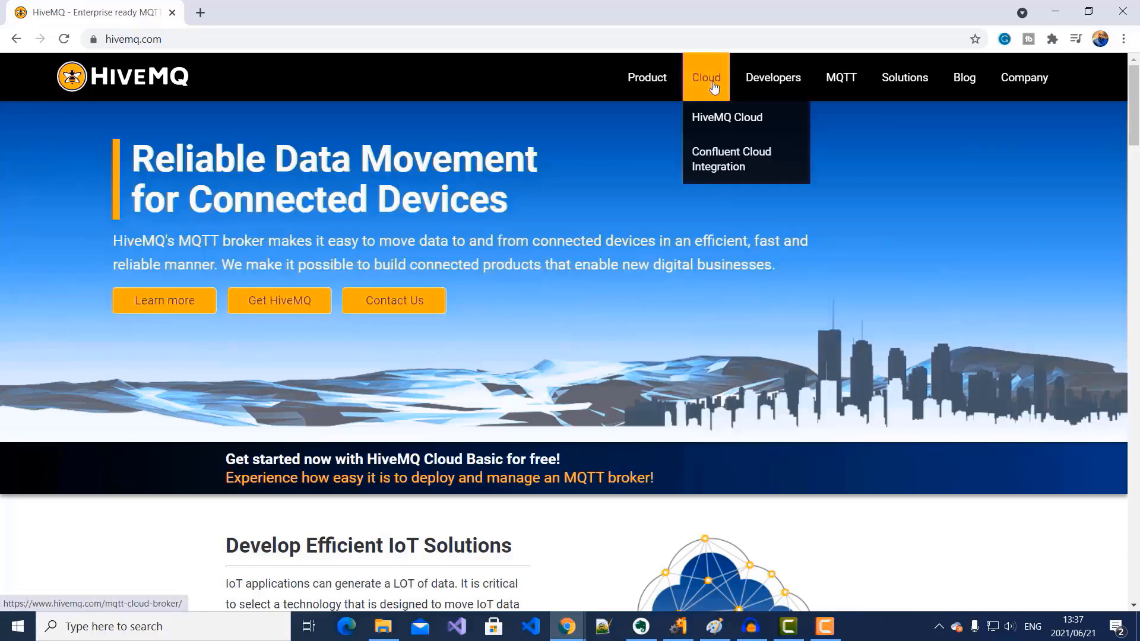
click(728, 122)
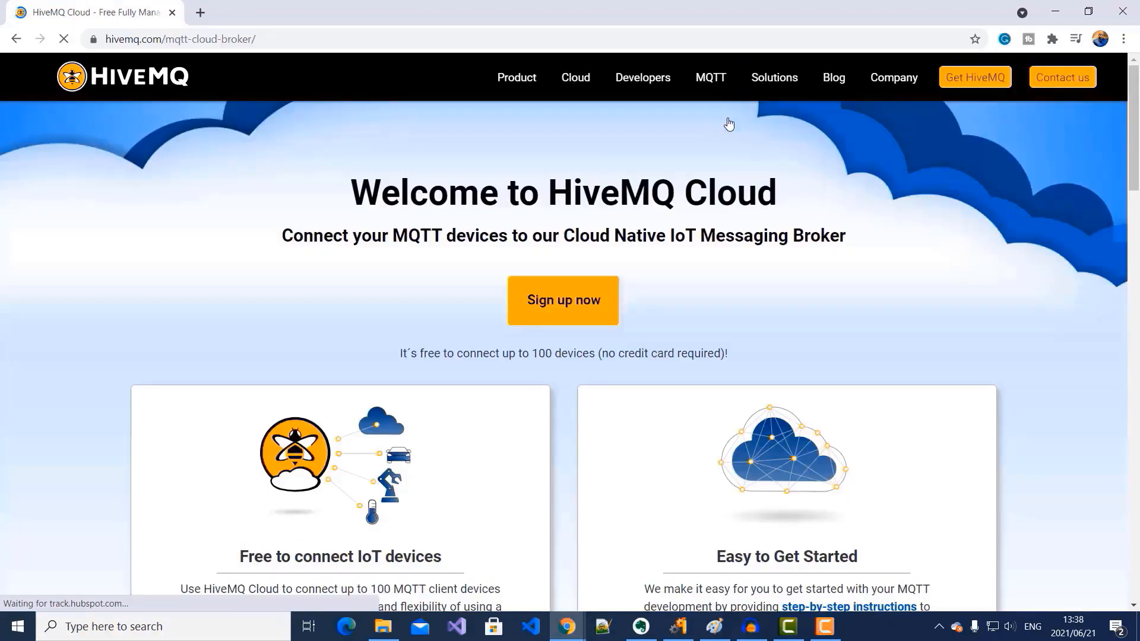
scroll(730, 123, down, 5)
scroll(729, 124, down, 13)
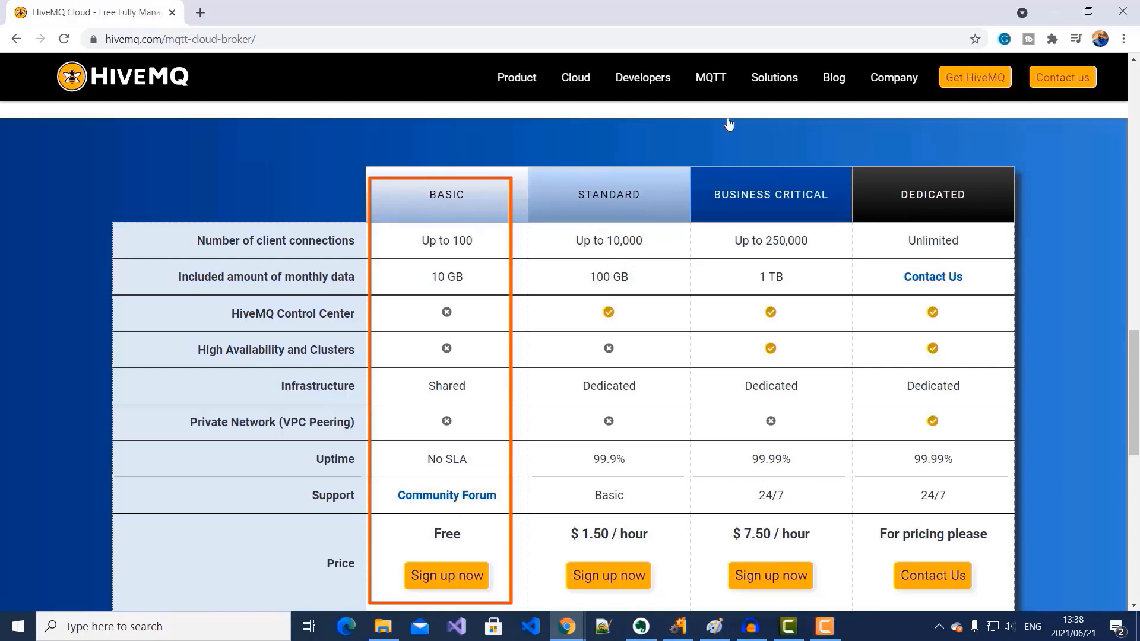
click(458, 585)
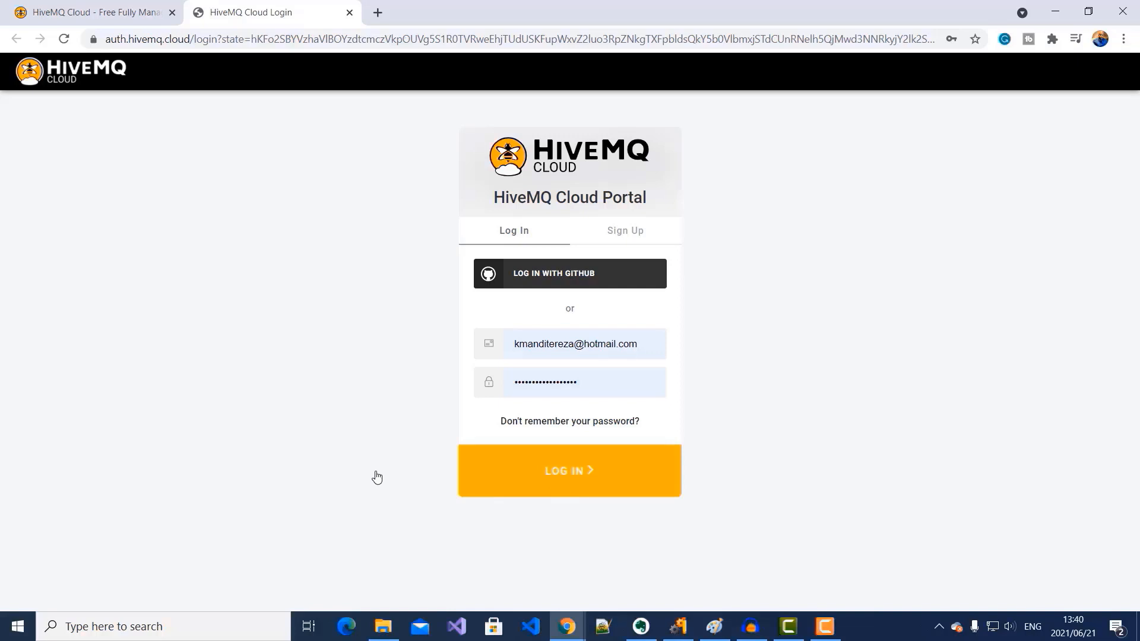
key(Return)
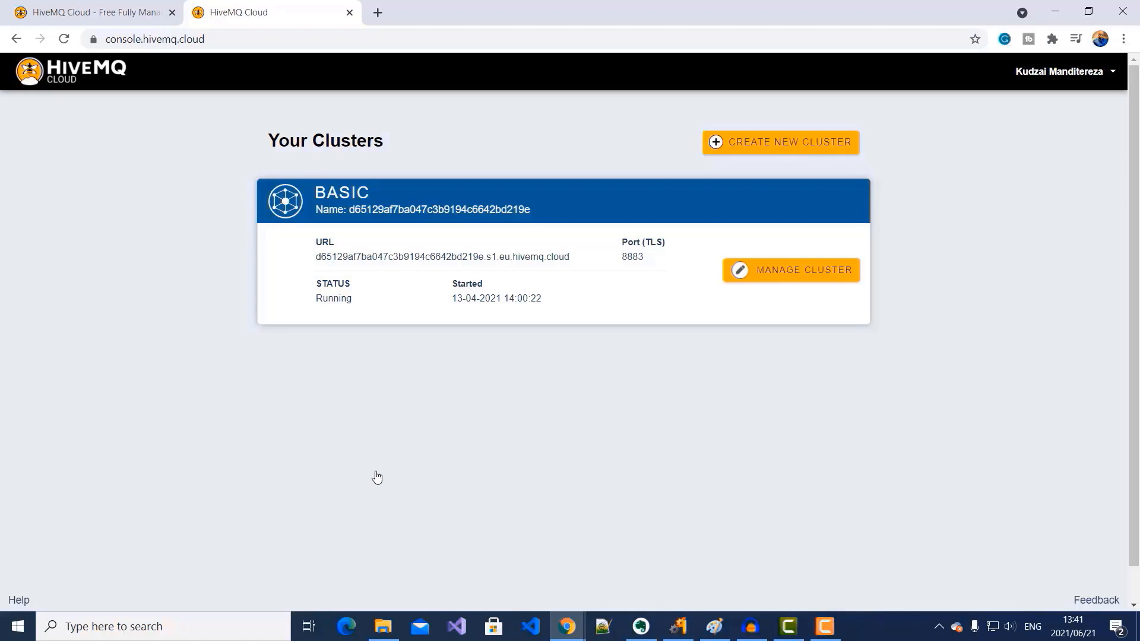
Step: Open the Basic cluster's access management and delete the existing mydemodevice MQTT credentials
click(779, 275)
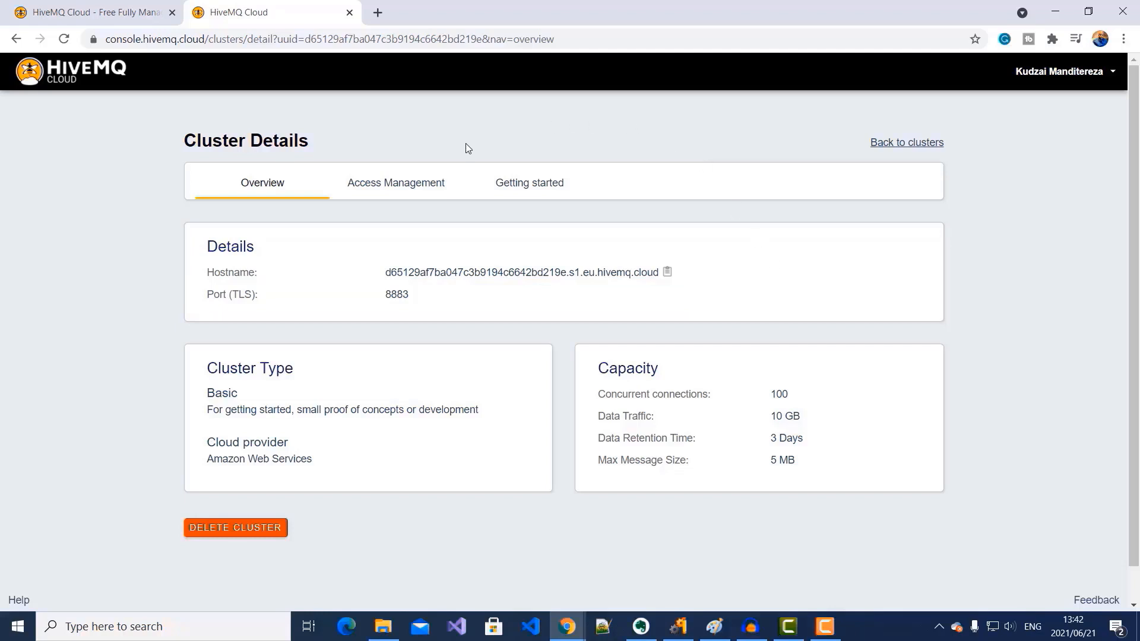
click(400, 176)
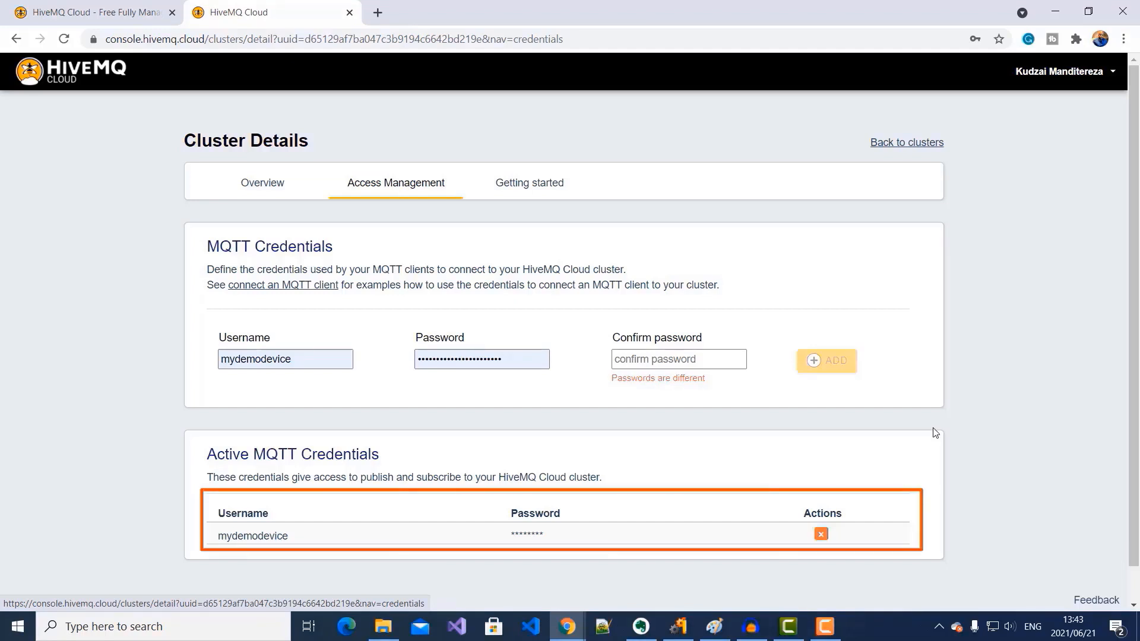
click(821, 534)
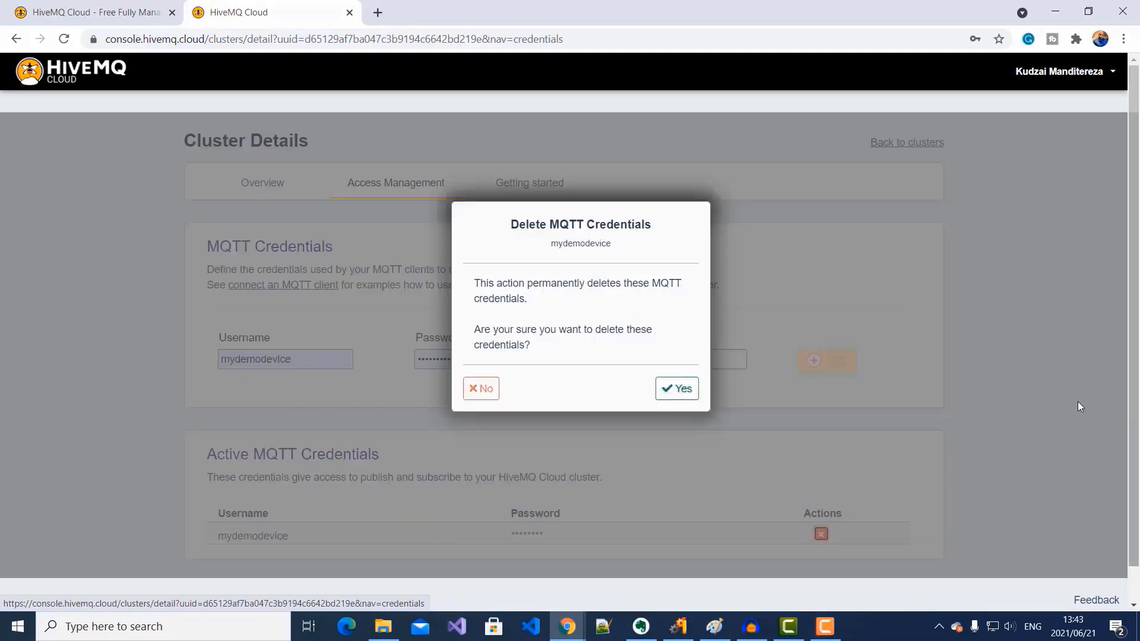
click(673, 388)
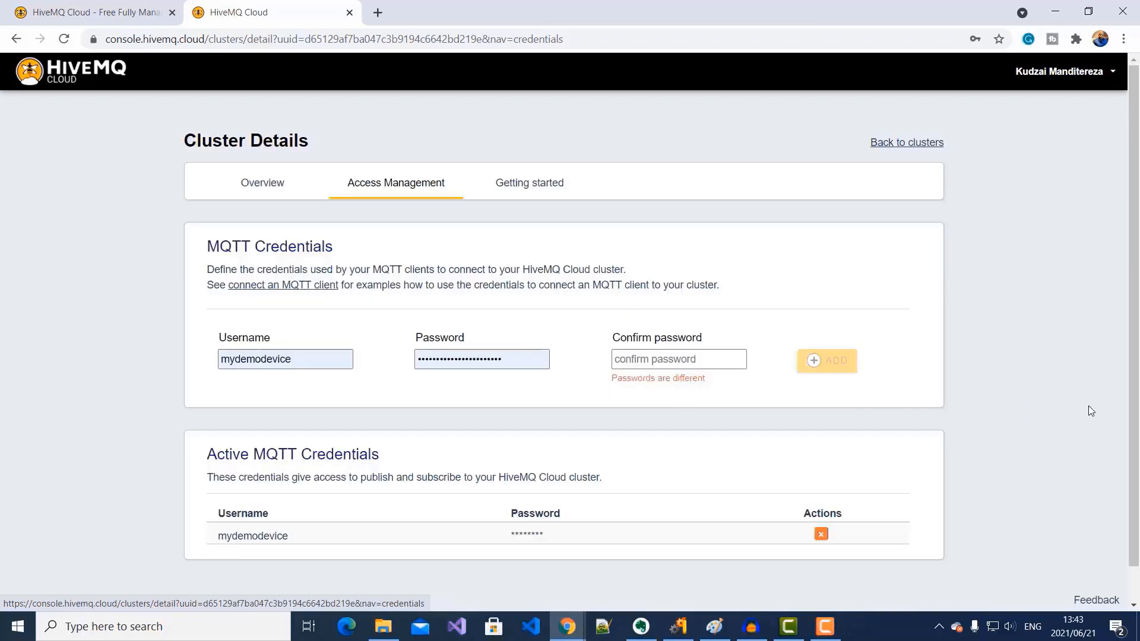
Step: Add MQTT credentials with the username mydemodevice, entering and confirming the device password
click(301, 359)
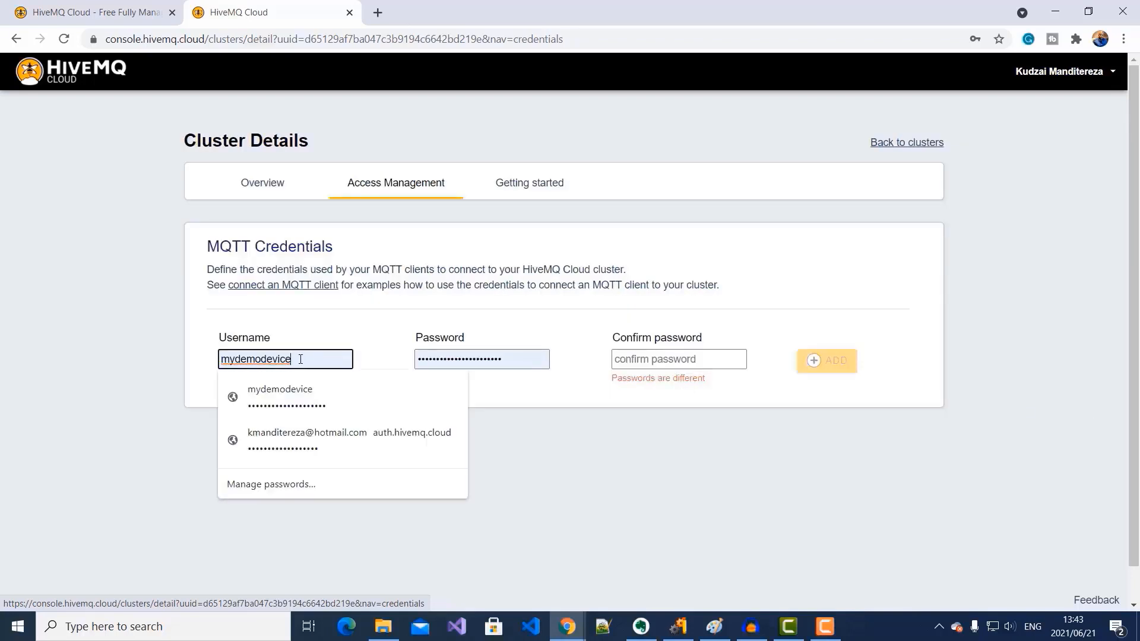
double_click(301, 359)
text(m)
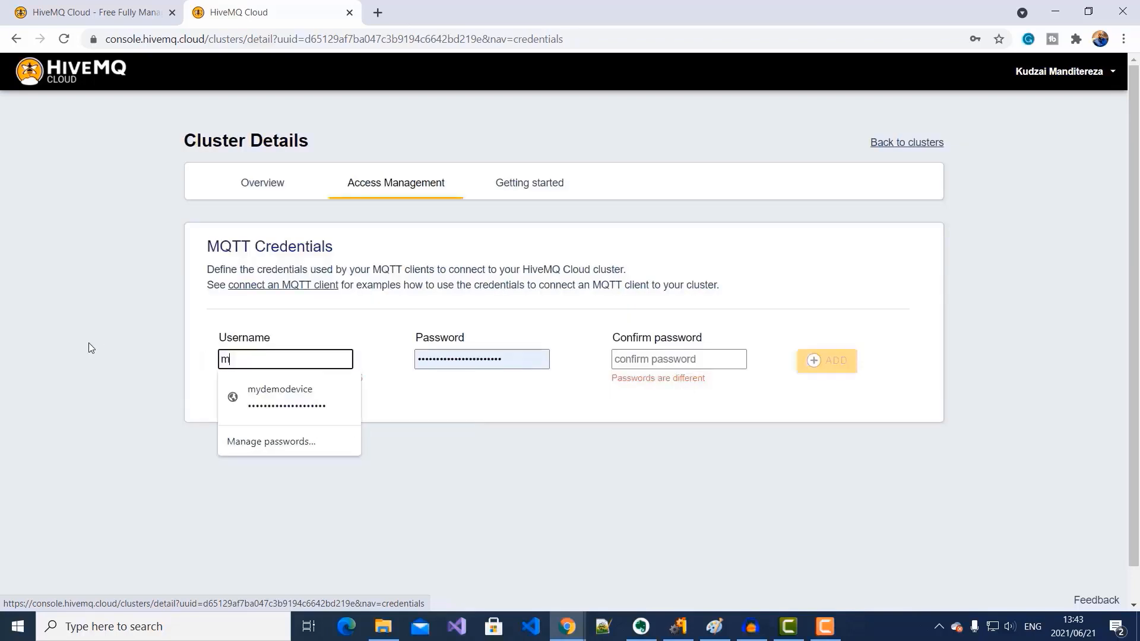
text(ydemodevice)
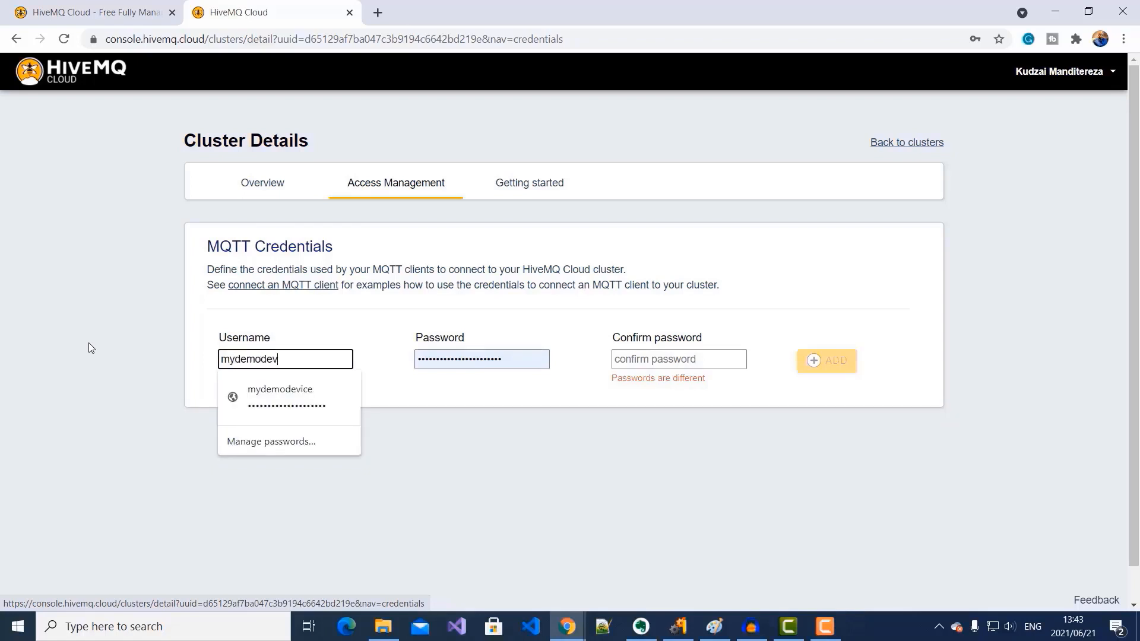
key(Tab)
click(359, 412)
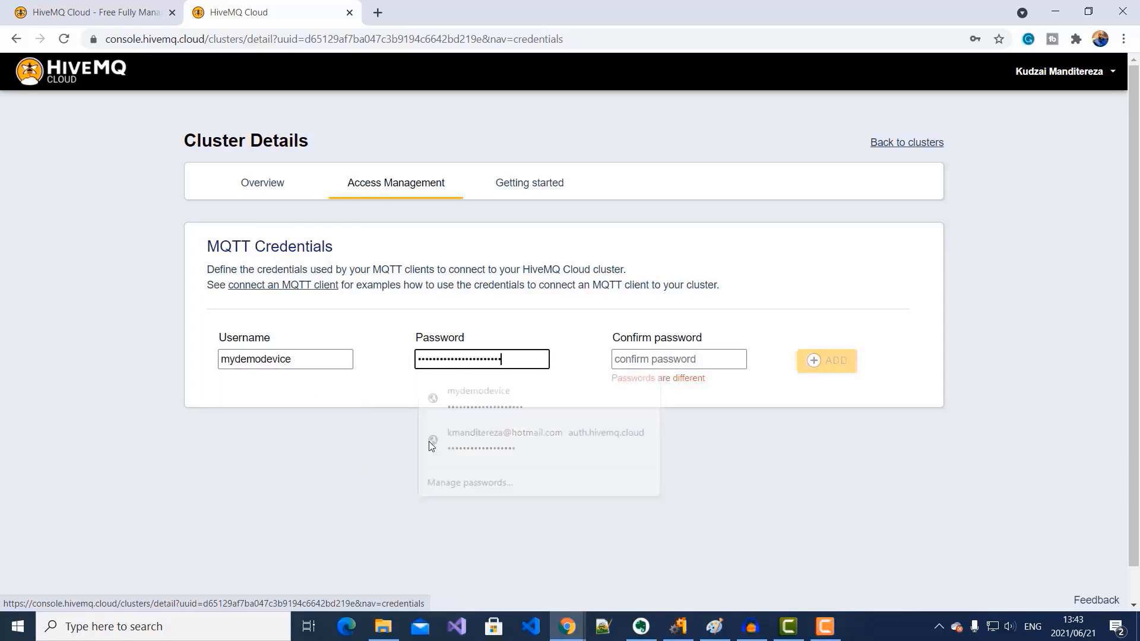
click(643, 359)
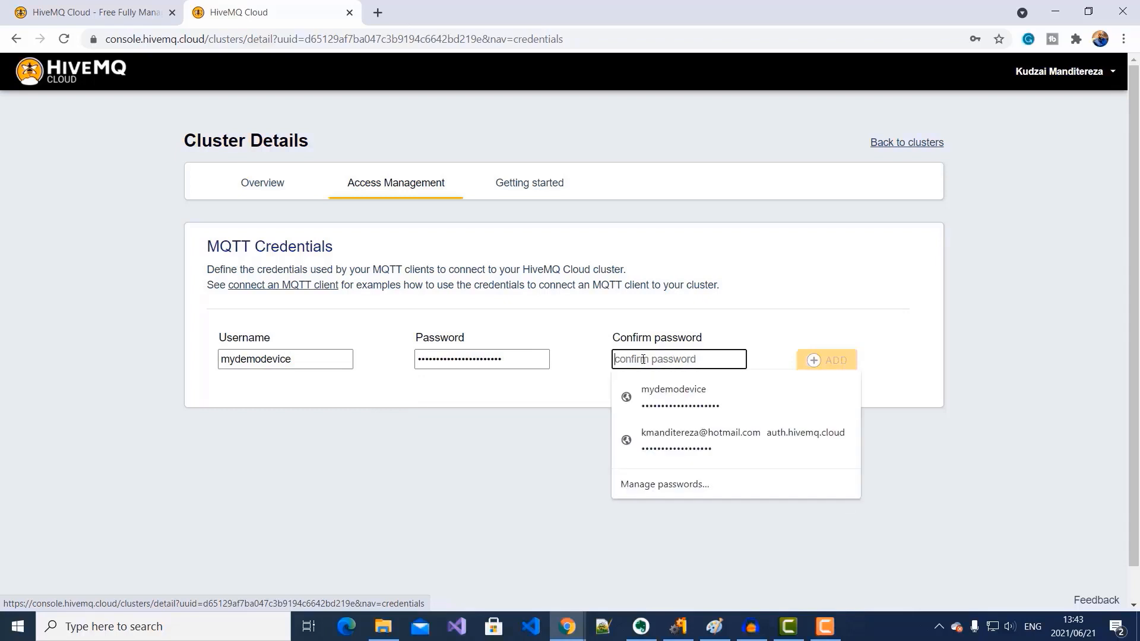
key(ctrl+v)
click(571, 481)
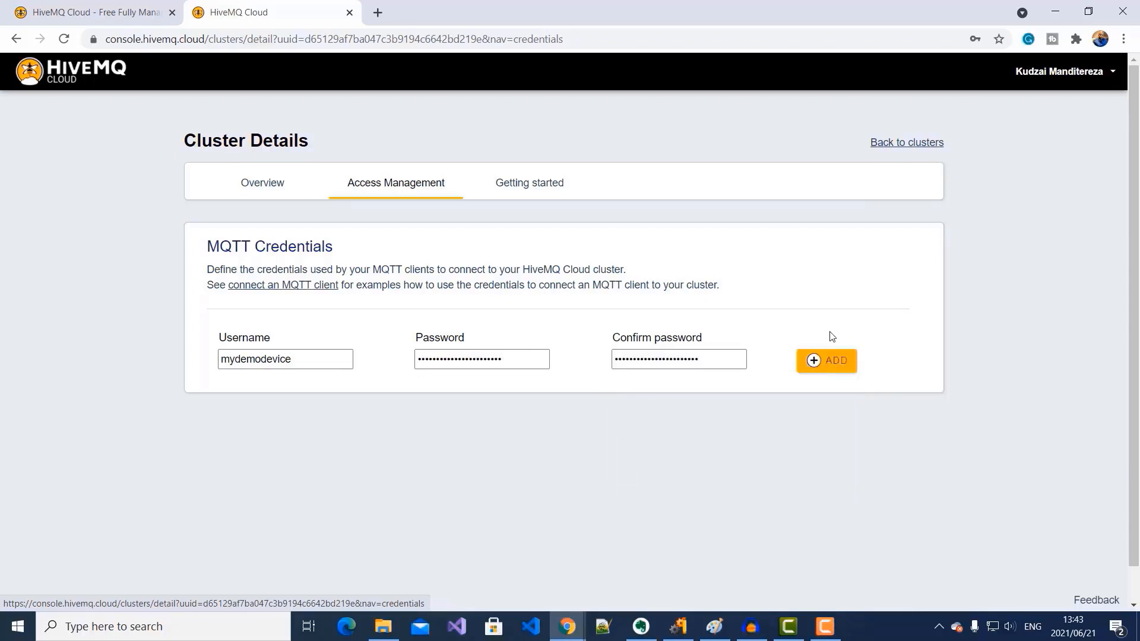
click(832, 362)
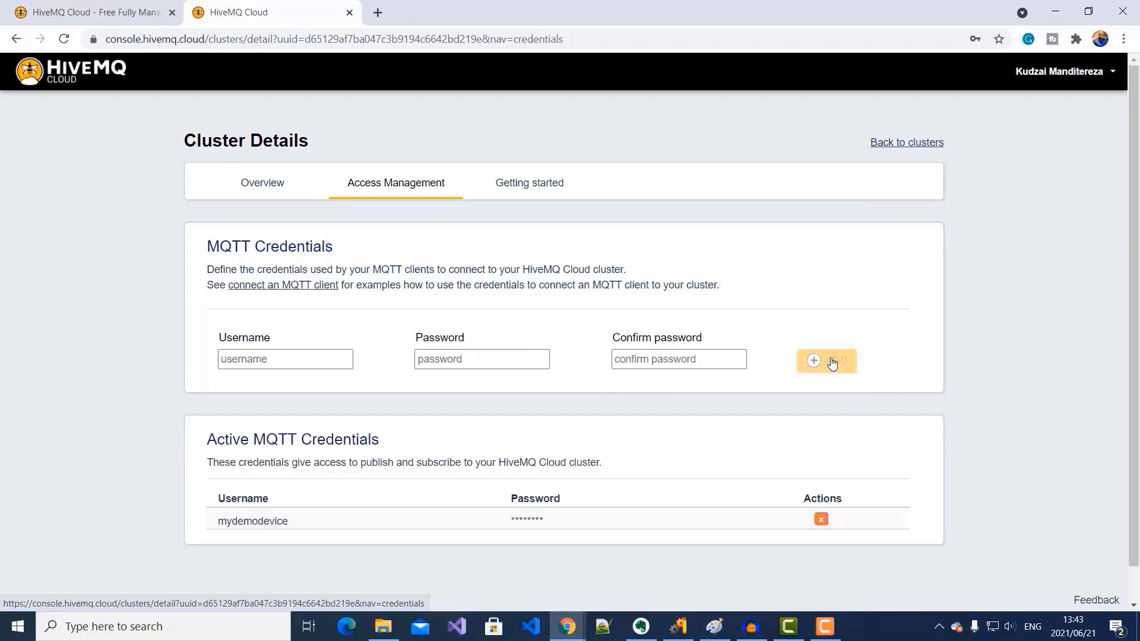
drag(218, 521, 361, 573)
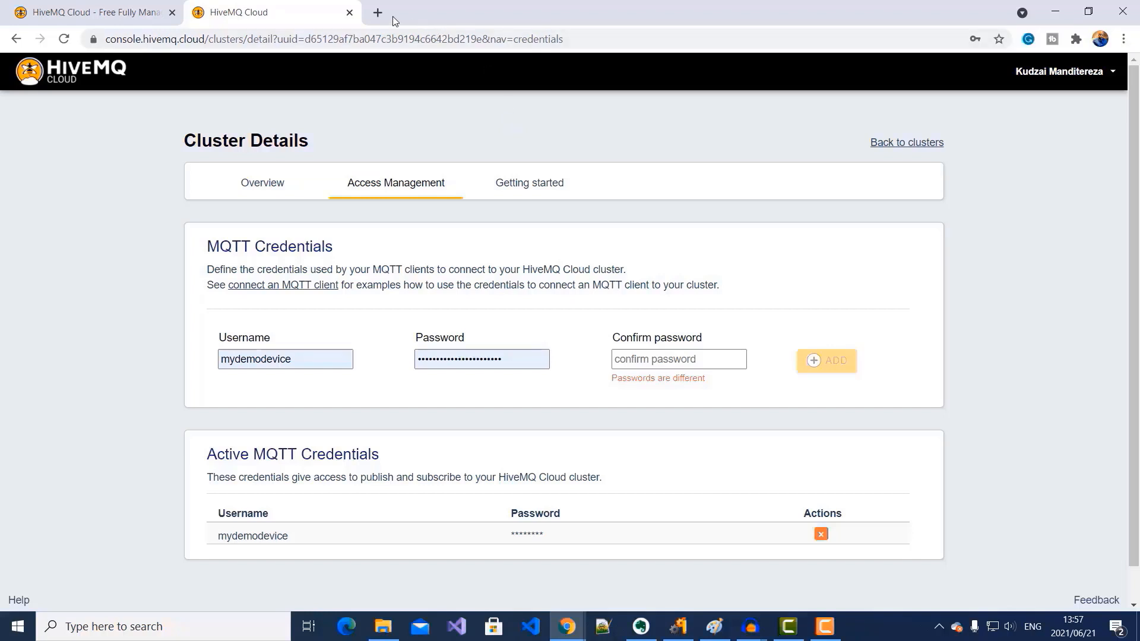
Step: Open the Node-RED editor at 192.168.0.128:1880 in a new browser tab
click(377, 12)
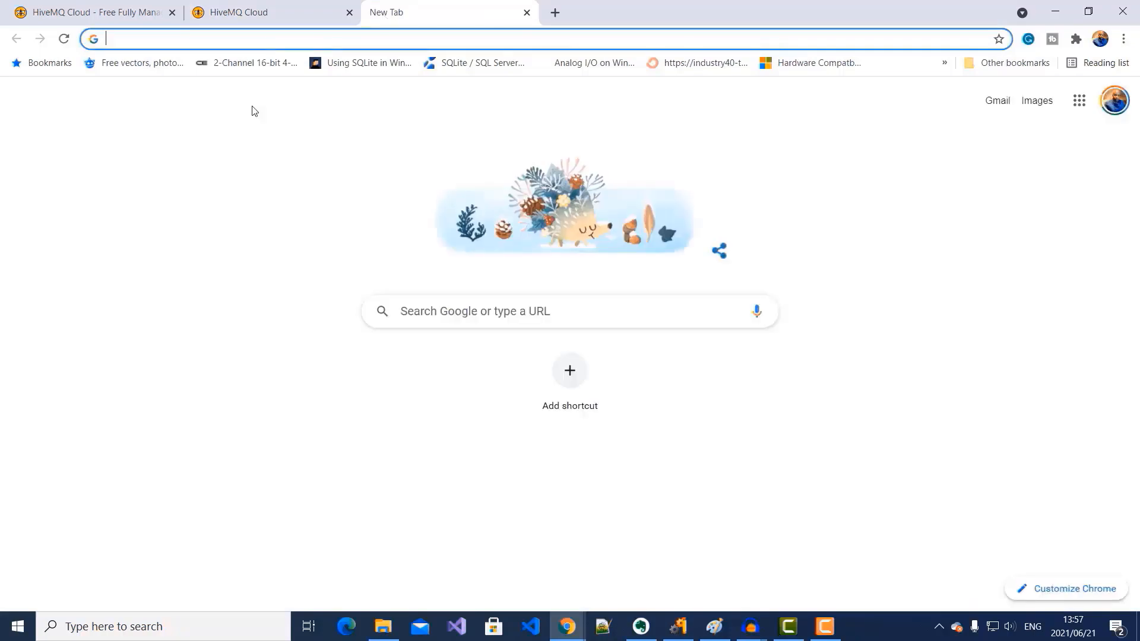
text(19)
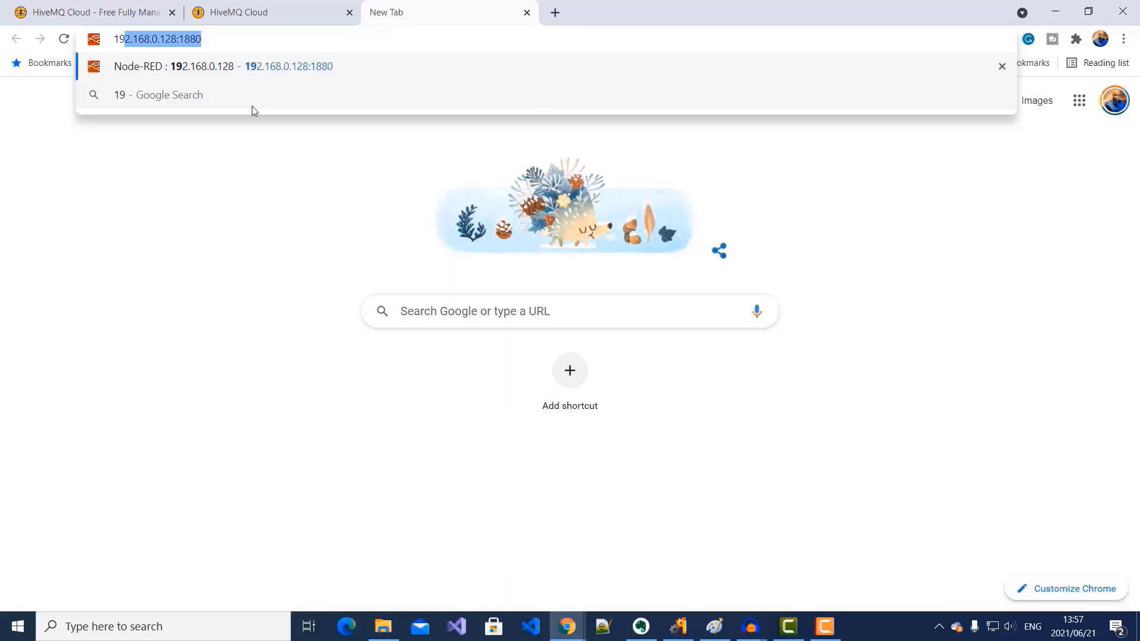
click(250, 67)
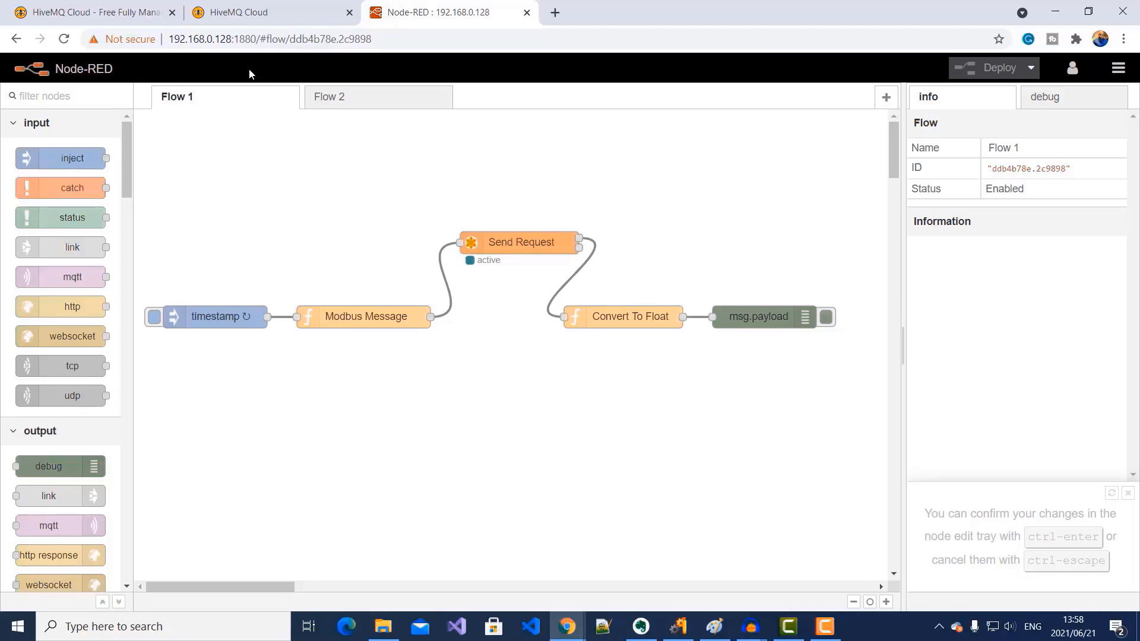
Step: Review the timestamp inject node's repeat interval and the Modbus Message function's request parameters in Flow 1
double_click(206, 312)
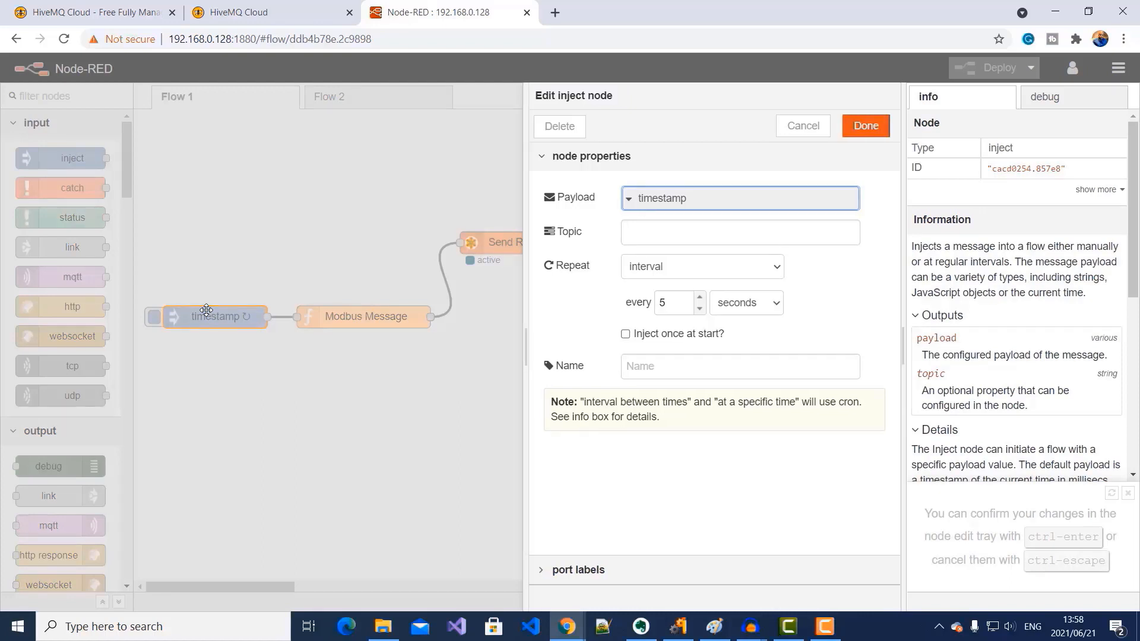
click(865, 125)
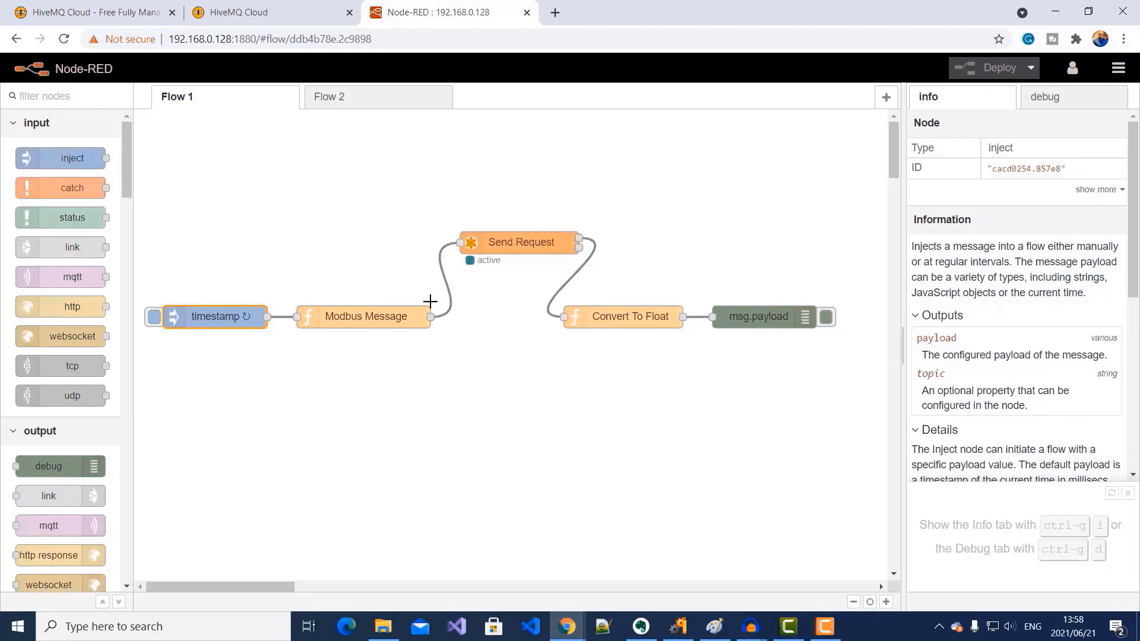
double_click(366, 318)
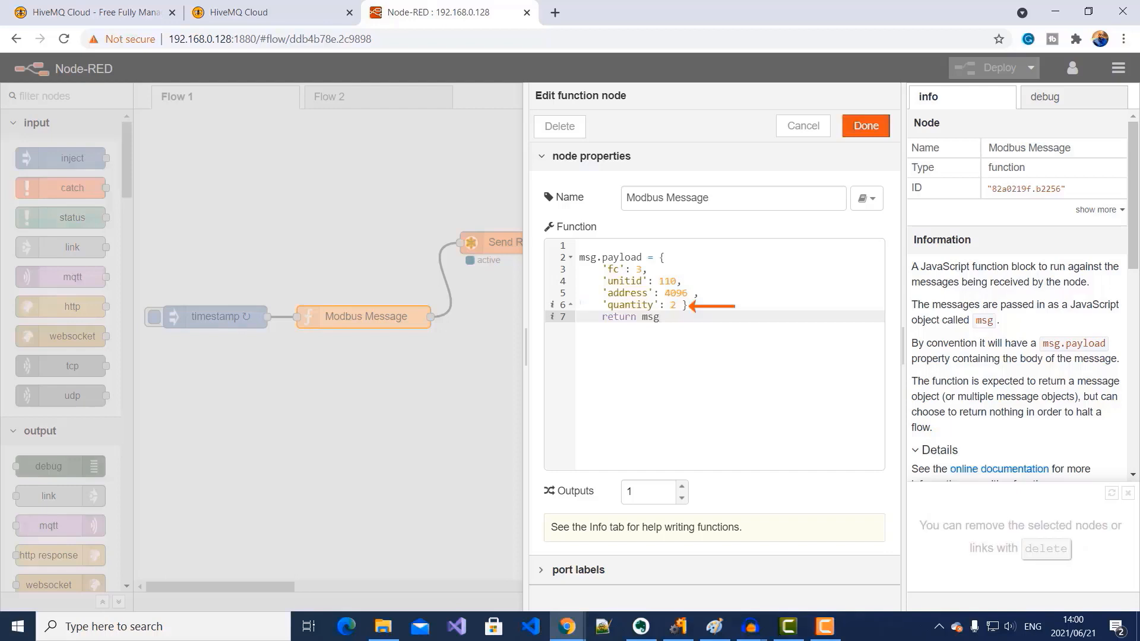
click(866, 127)
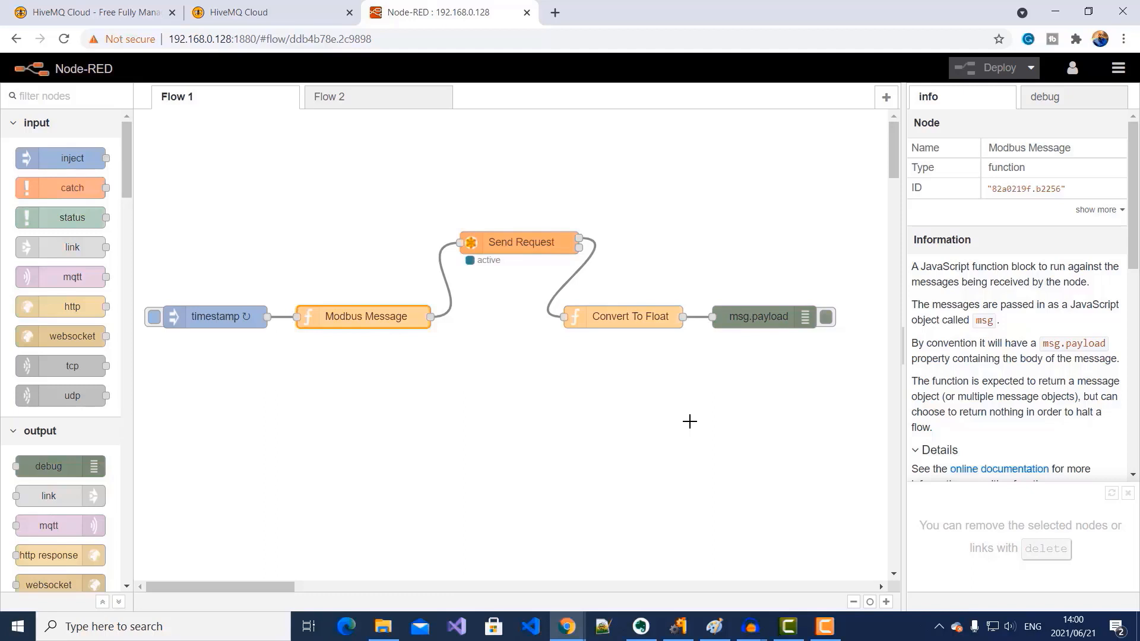
Step: Review the Send Request node's Modbus client connection settings and the Convert To Float function's code
double_click(522, 245)
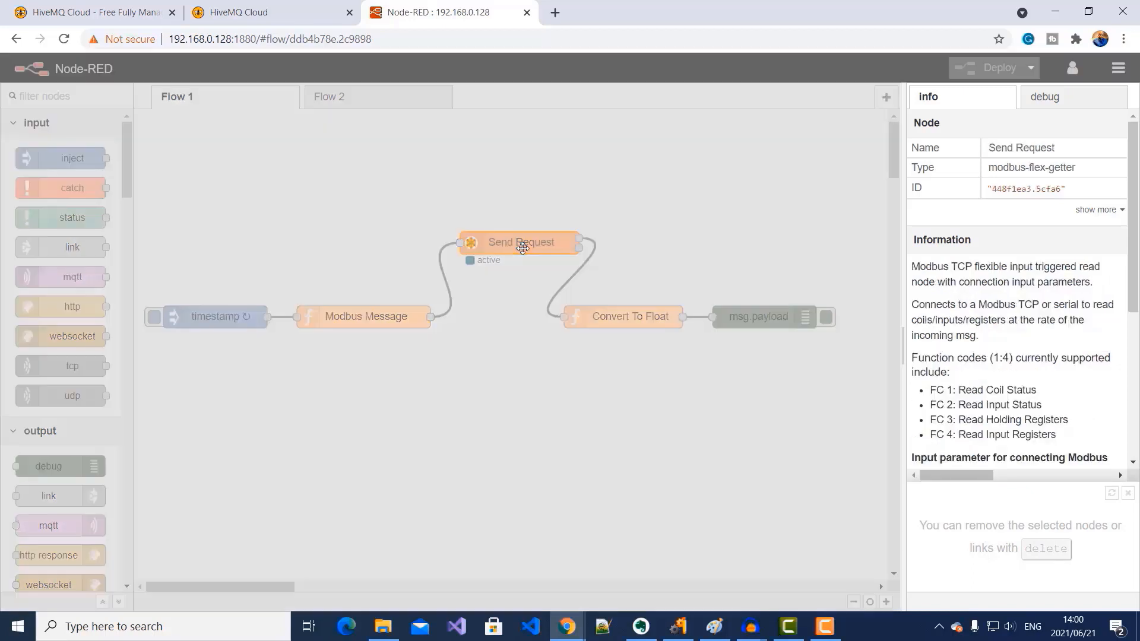
click(847, 232)
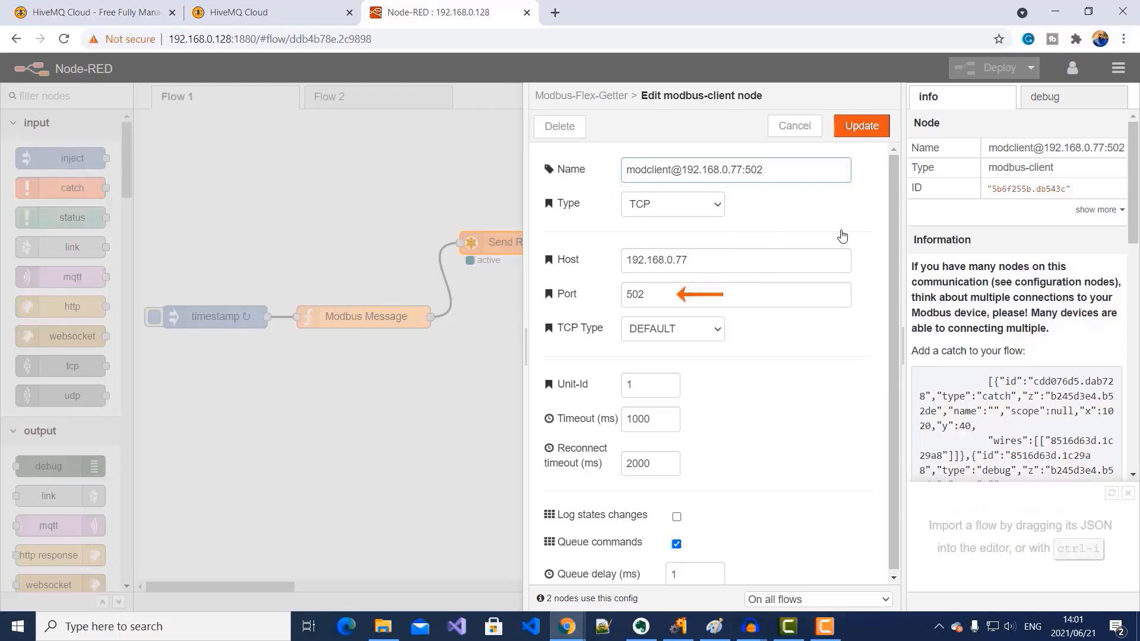
click(861, 126)
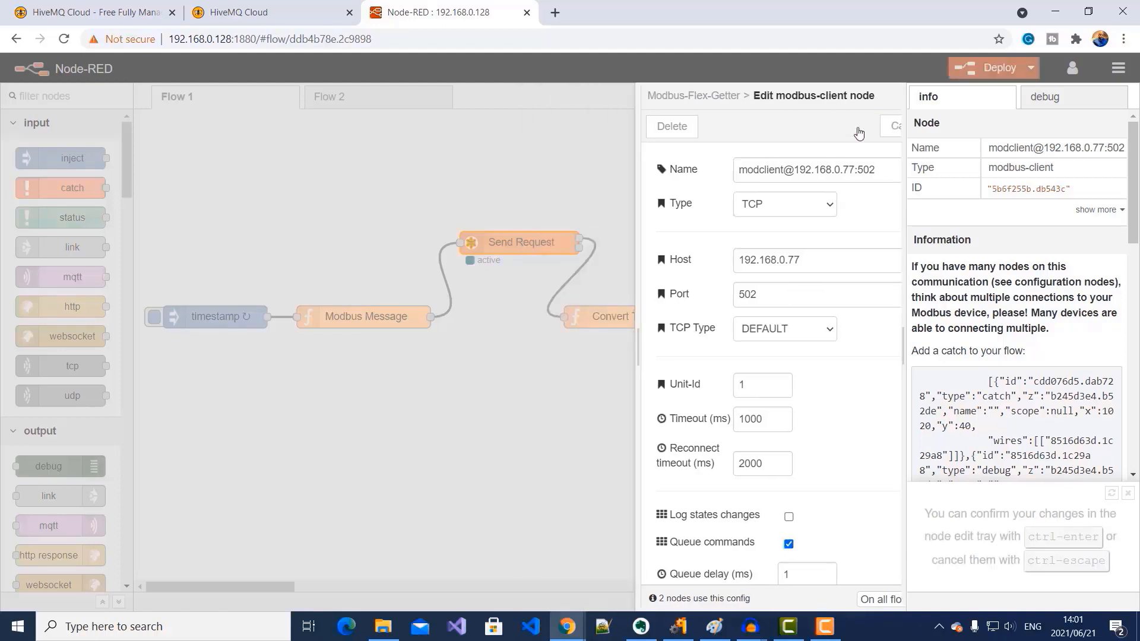
click(860, 129)
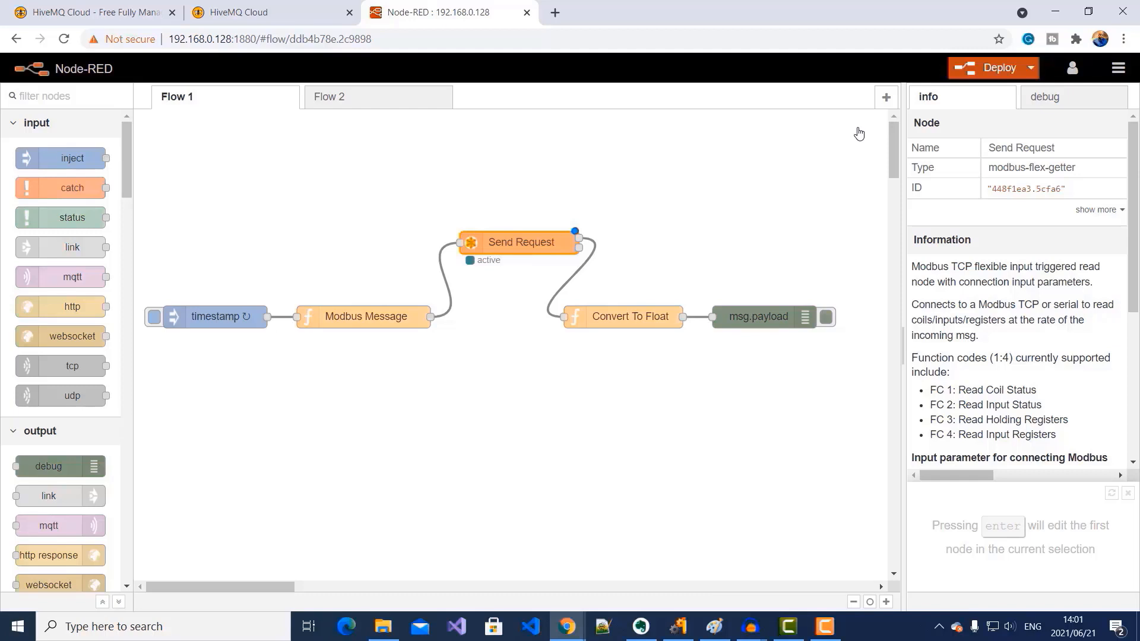
double_click(600, 315)
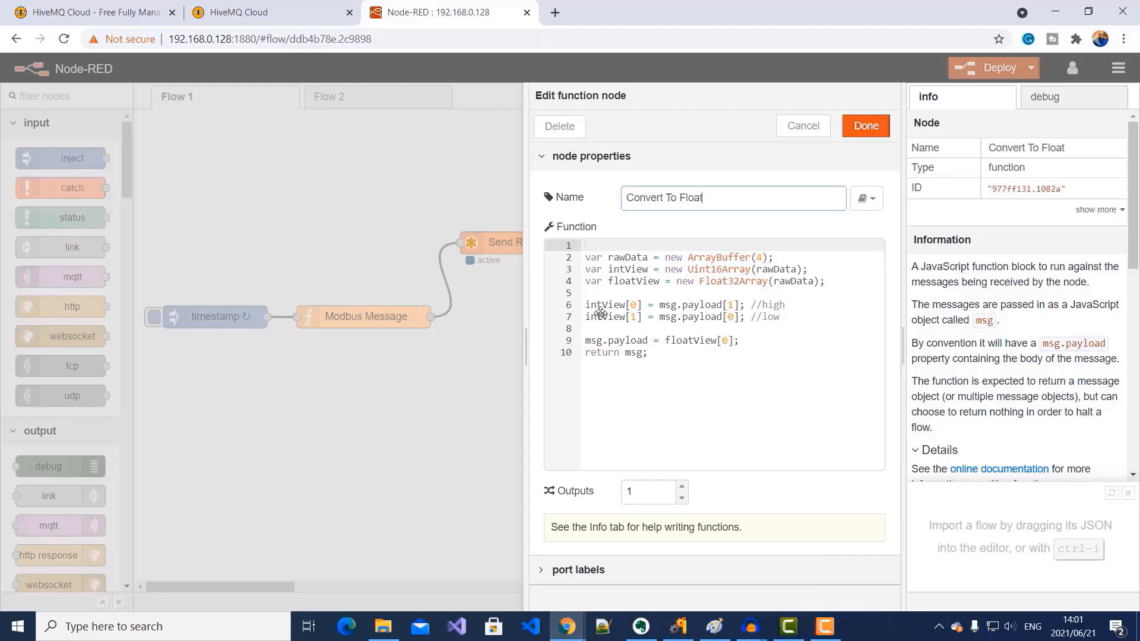
click(873, 134)
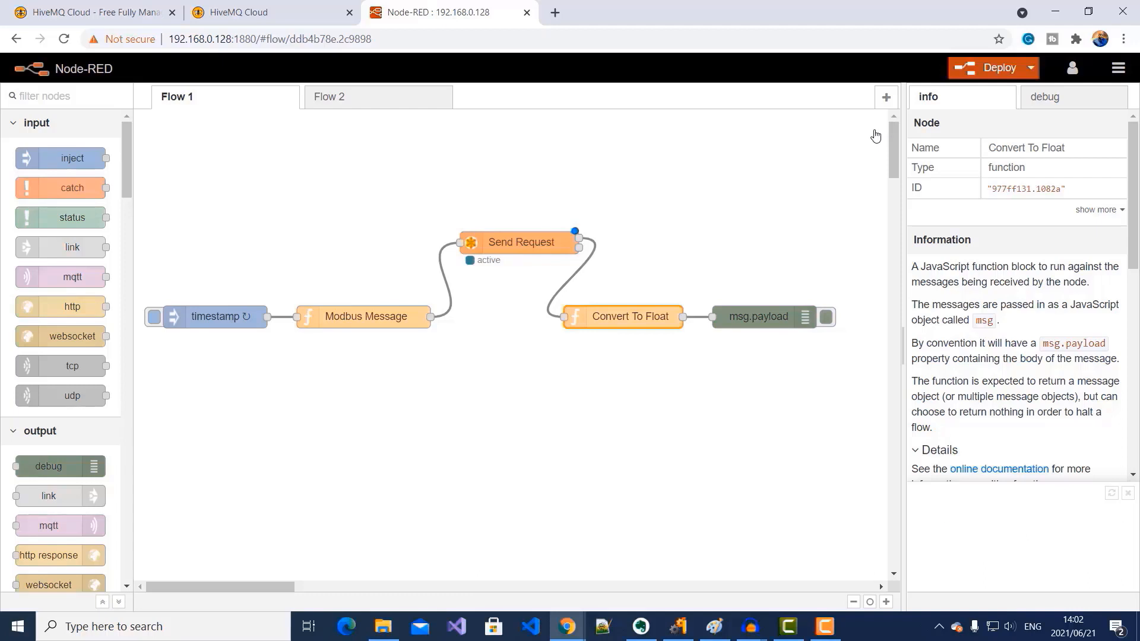
Step: Deploy the flow and clear the messages in the debug output
click(987, 71)
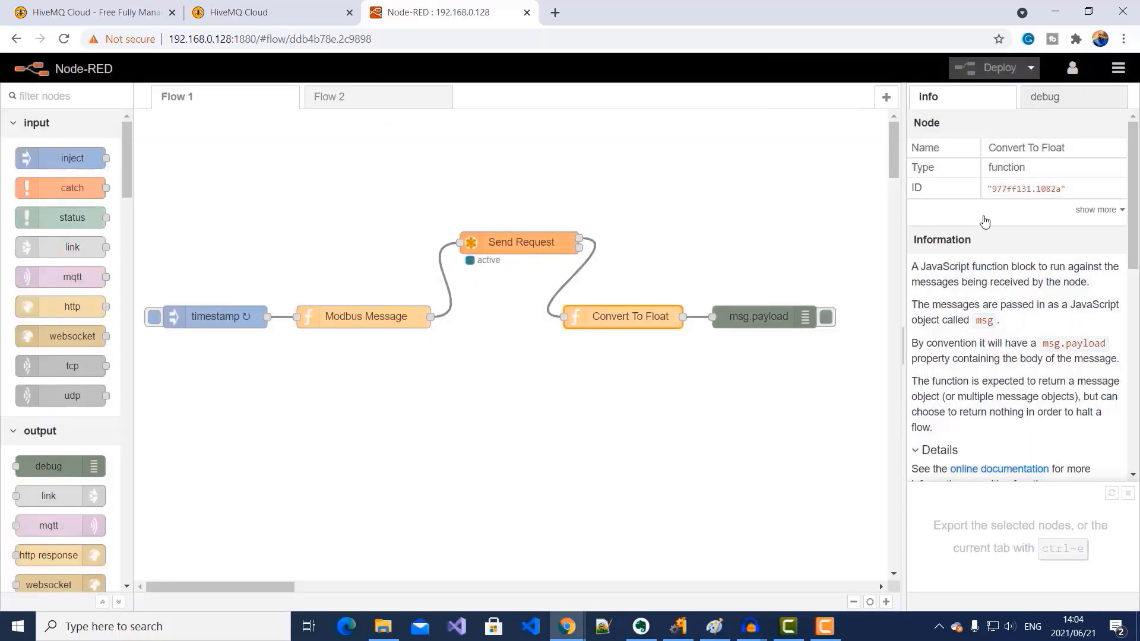
click(1046, 99)
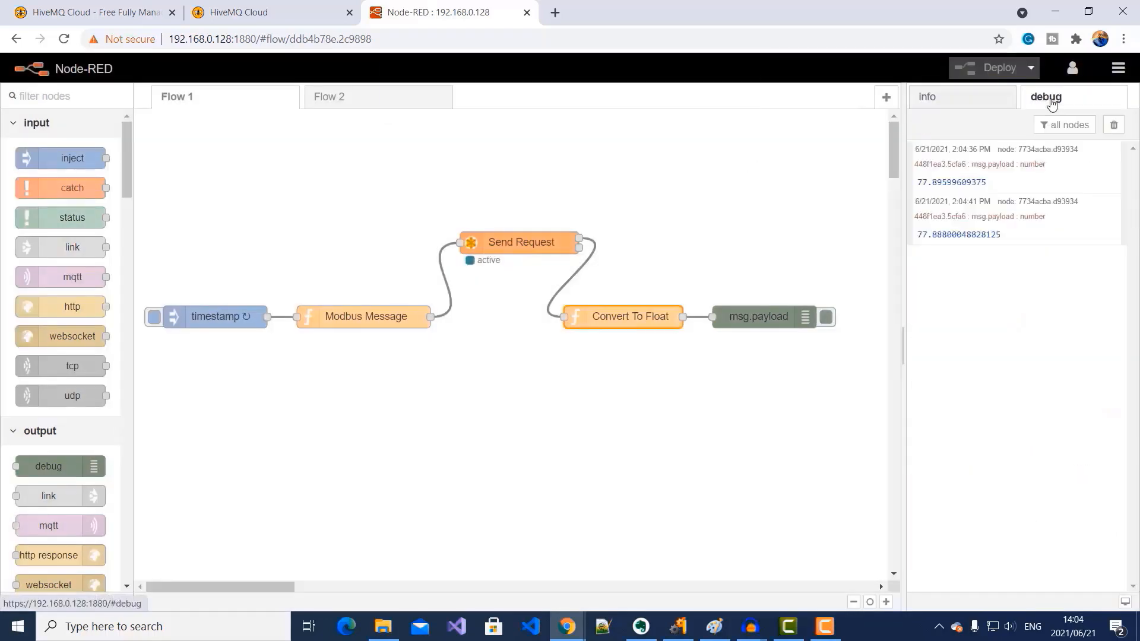
click(1113, 125)
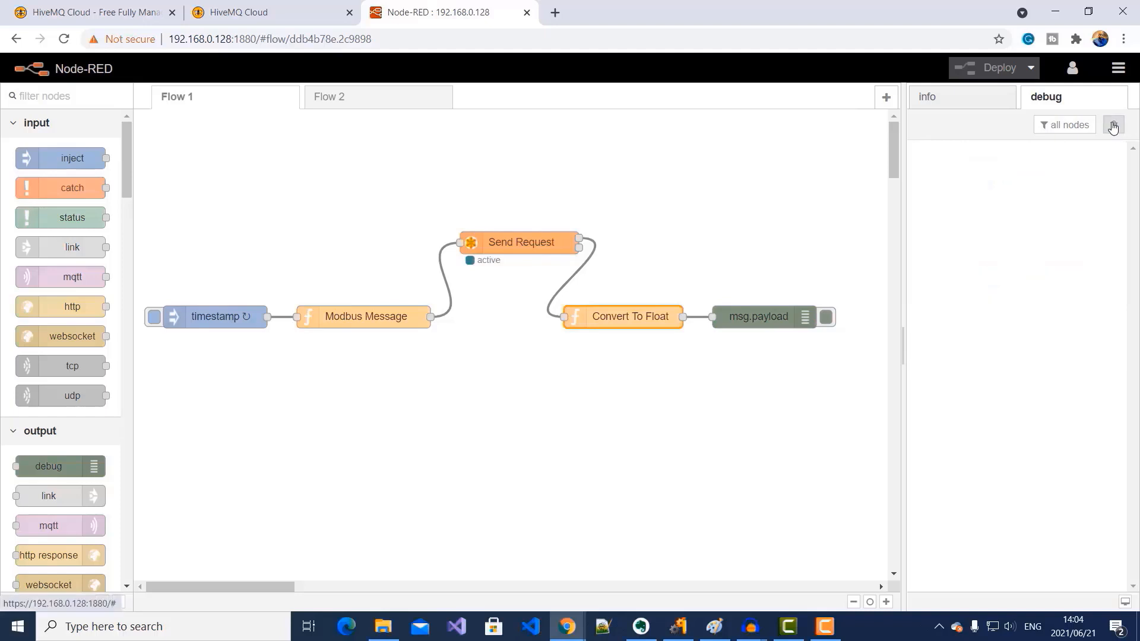